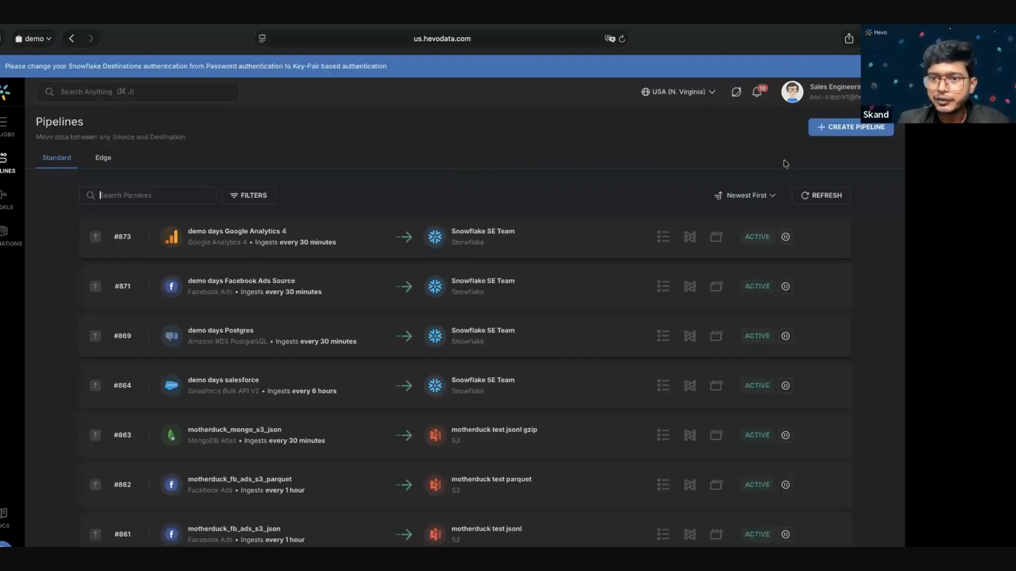
Start creating a pipeline, search the source types for "rds postg" and select the standard Amazon RDS PostgreSQL source
click(839, 128)
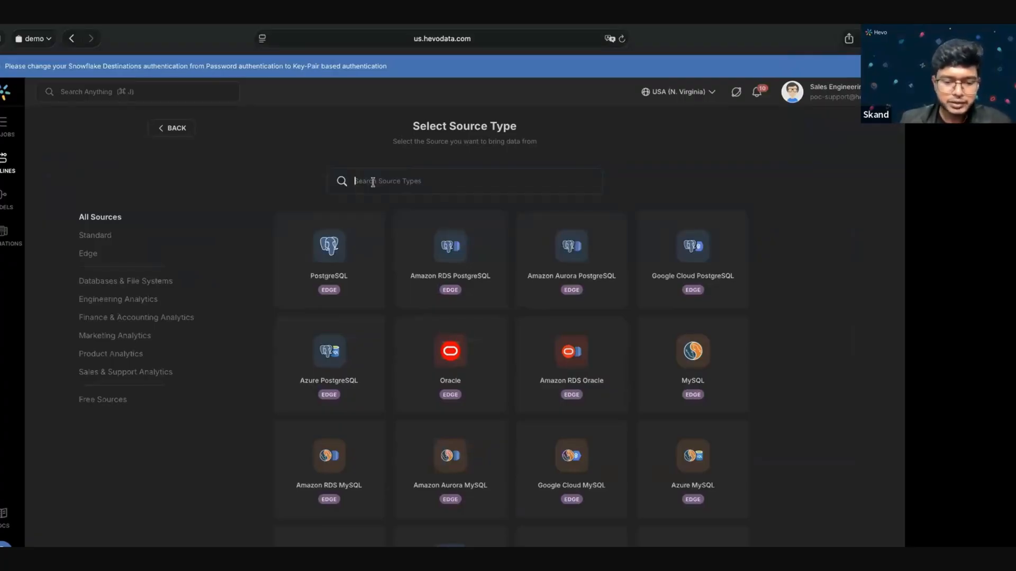
text(rds pos)
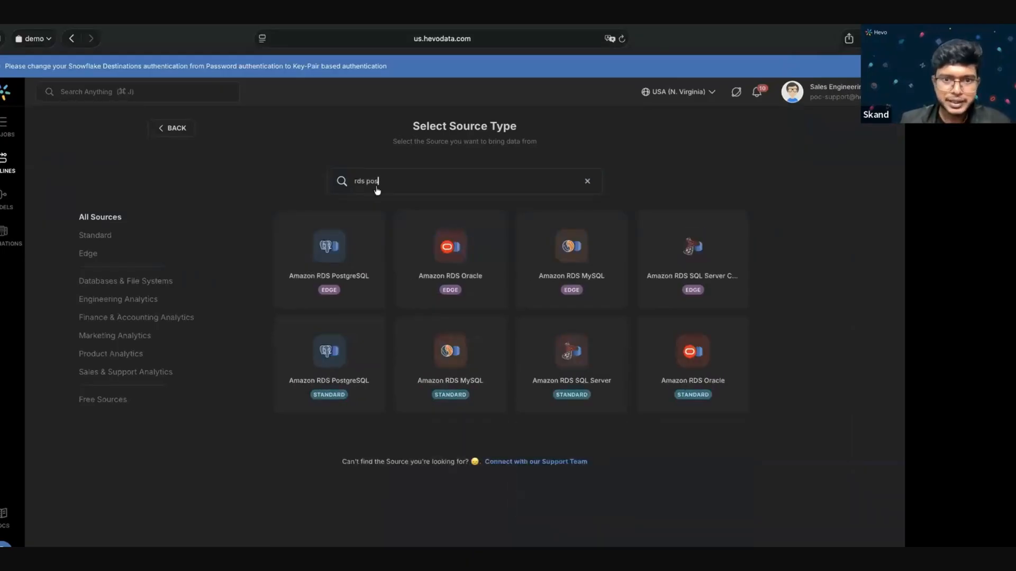
text(tg)
click(457, 271)
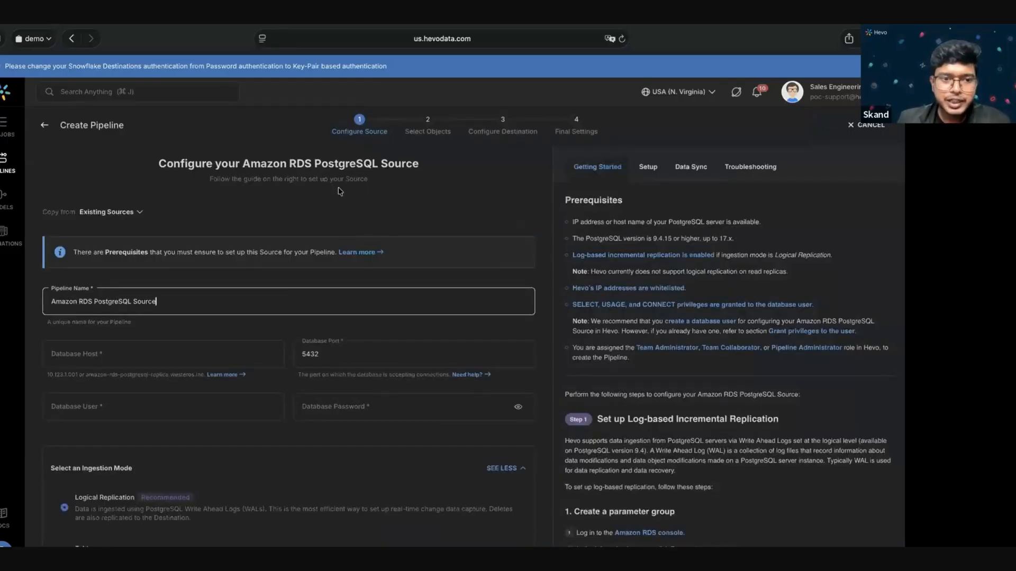
Set the database host to se-postgres-demo.cbkxpqzrifdm.us-east-1.rds.amazonaws.com and the database user to root, and enter the database password
scroll(163, 263, down, 1)
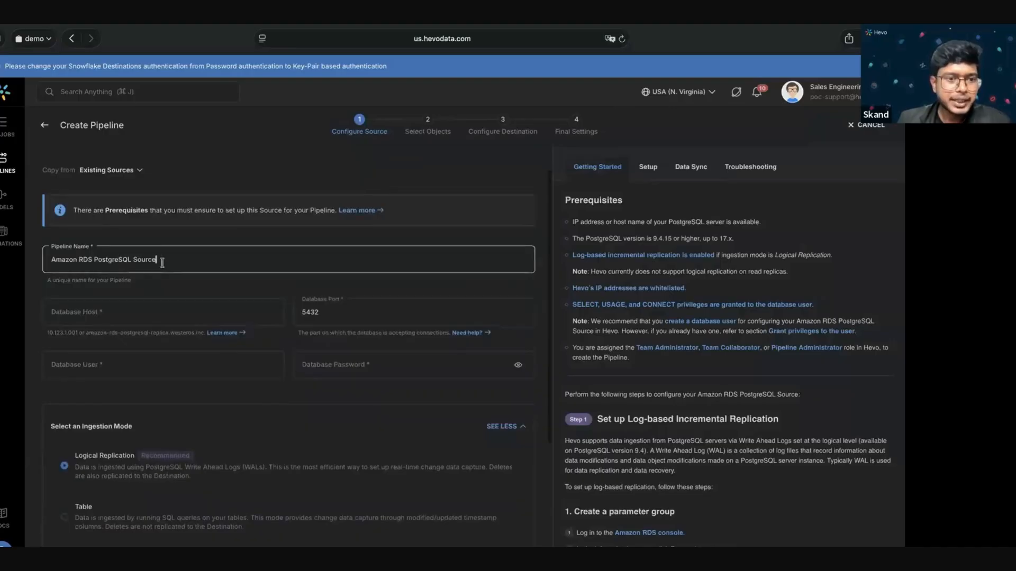
scroll(138, 267, down, 1)
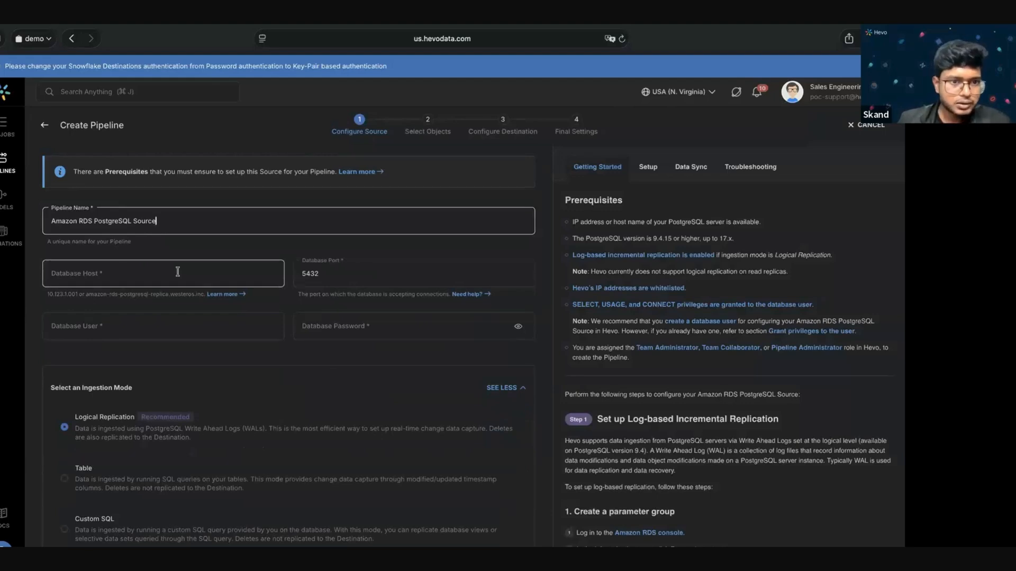
click(119, 270)
text(se-postgres-demo.cbkxpqzrifdm.us-east-1.rds.amazonaws.com)
key(Tab)
key(Tab)
text(root)
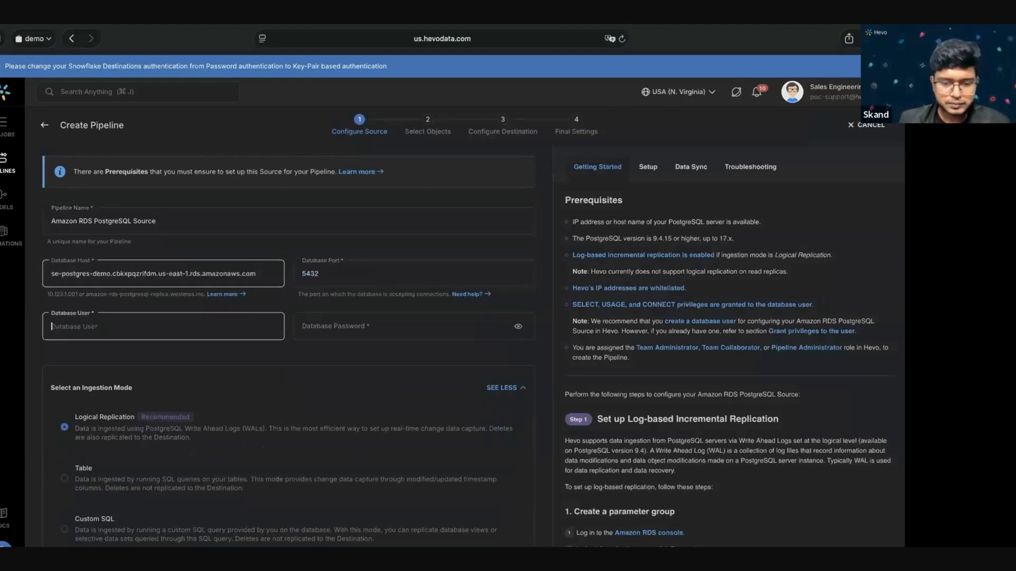
key(Tab)
text(********)
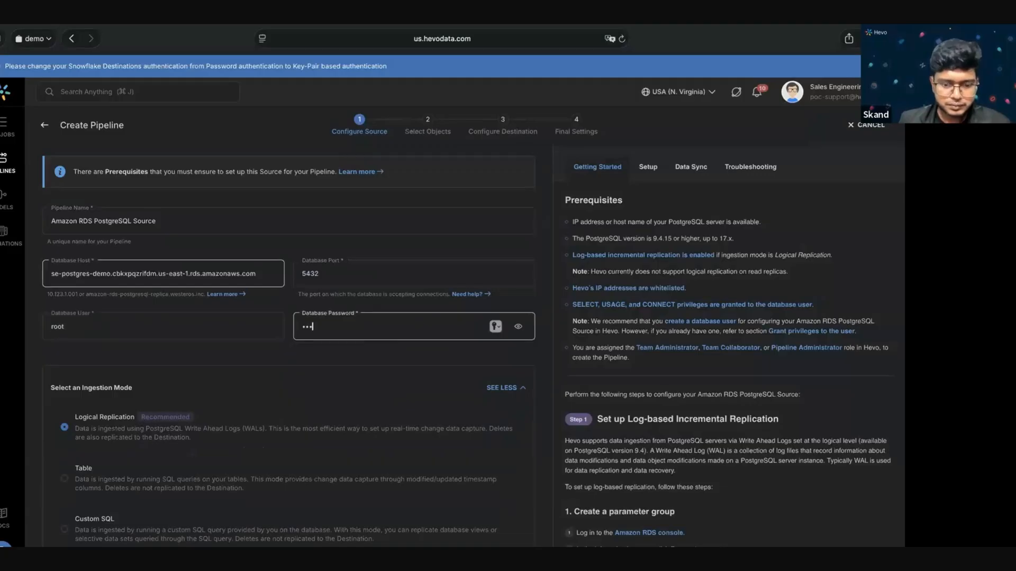
Keep Logical Replication as the ingestion mode and set the database name to se_postgres_demo
scroll(256, 287, down, 3)
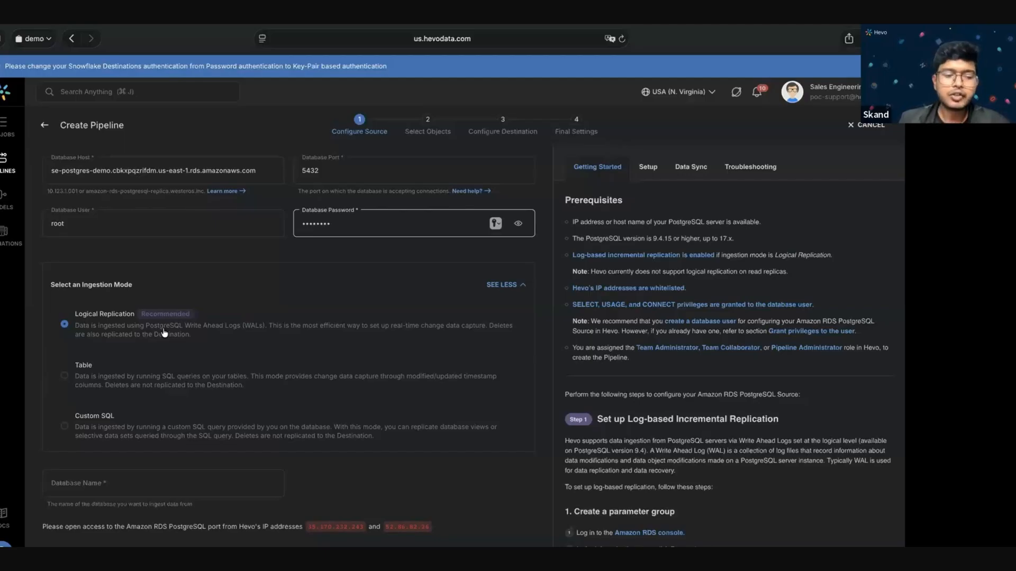
scroll(164, 333, down, 2)
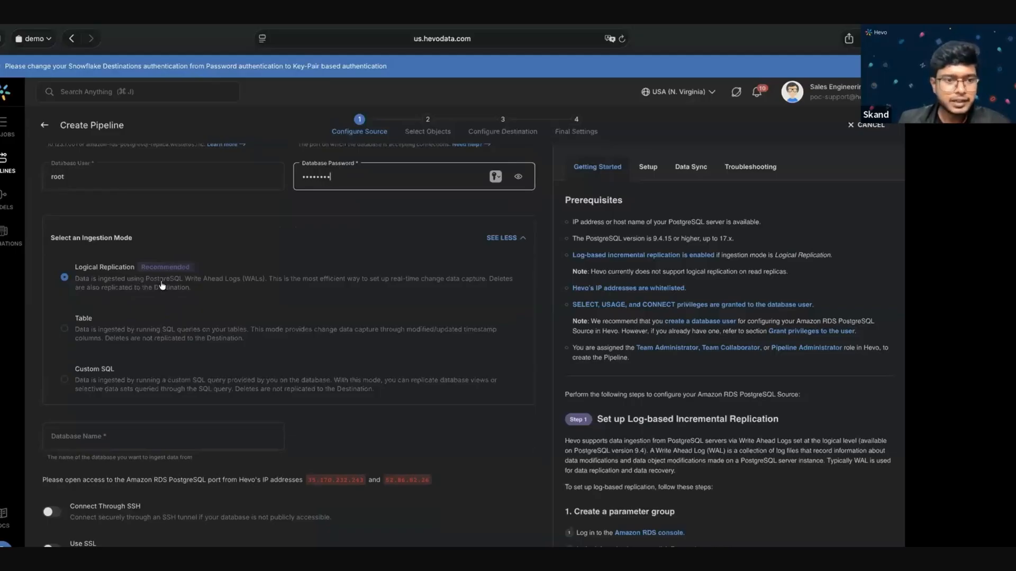
scroll(87, 332, down, 1)
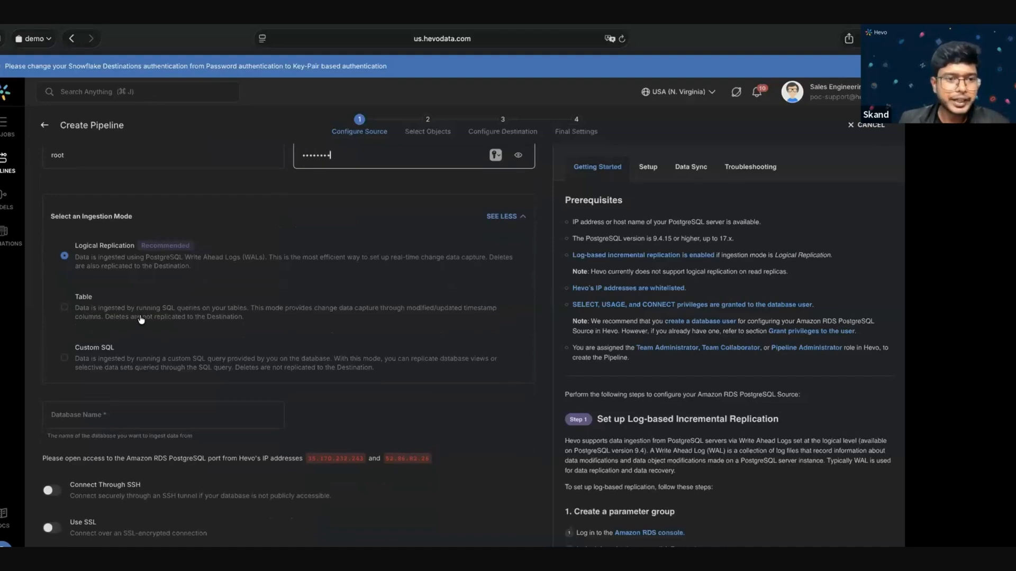
scroll(150, 318, down, 2)
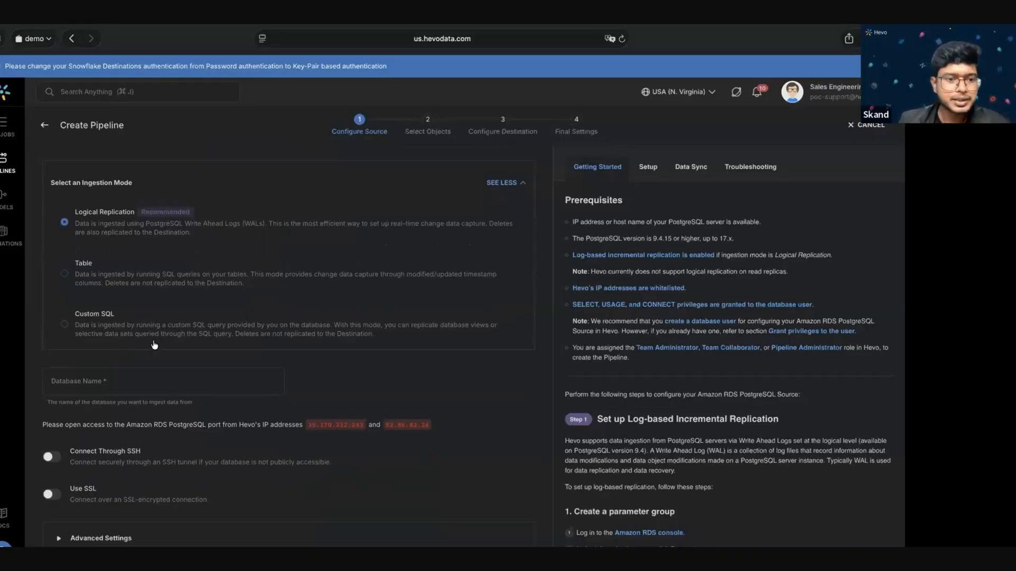
click(132, 380)
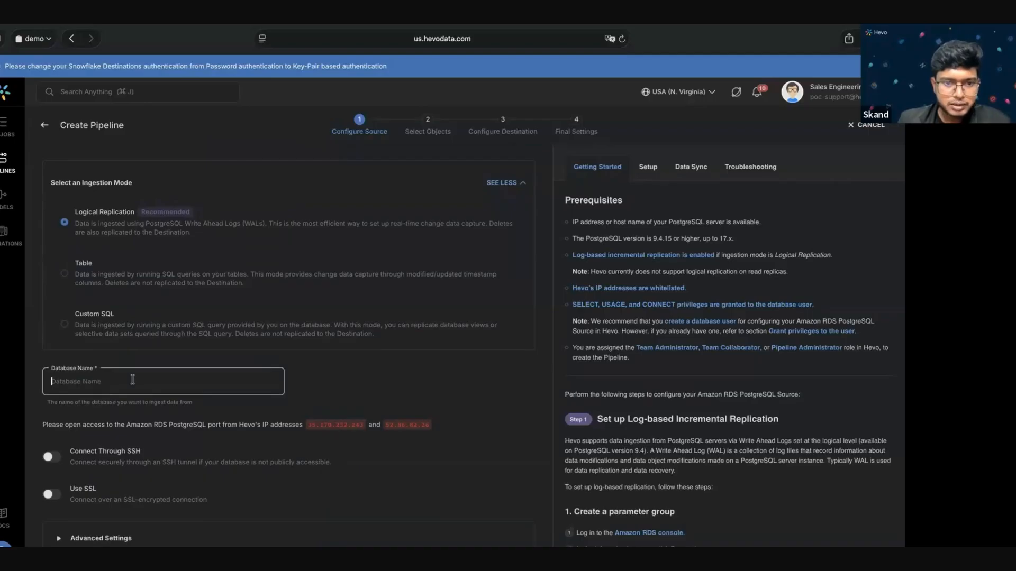
text(se_postgres_demo)
Expand the source's advanced settings, leave their options enabled, and continue to object selection
scroll(113, 475, down, 1)
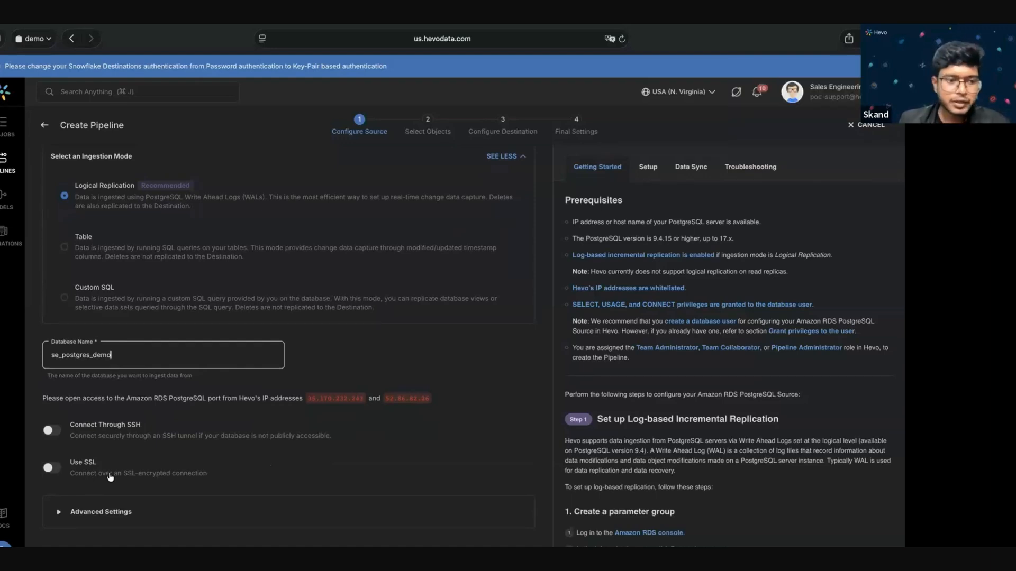
scroll(110, 478, down, 1)
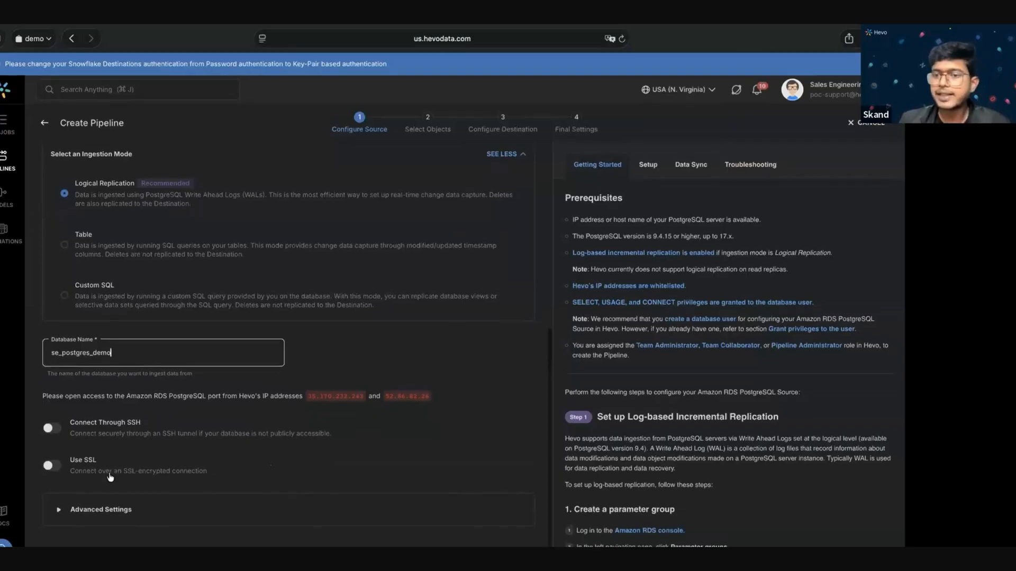
click(136, 509)
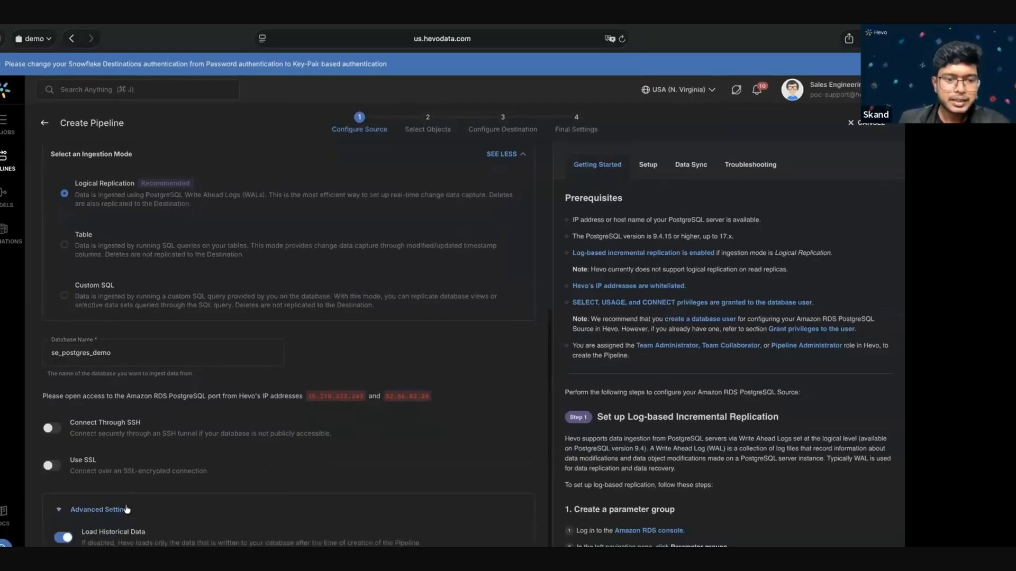
scroll(143, 476, down, 4)
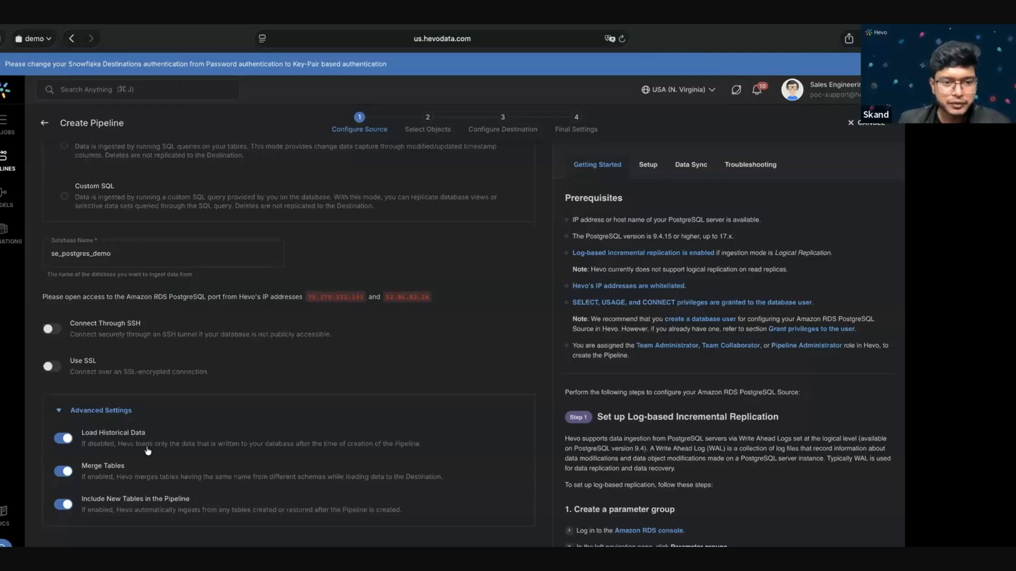
scroll(178, 451, down, 1)
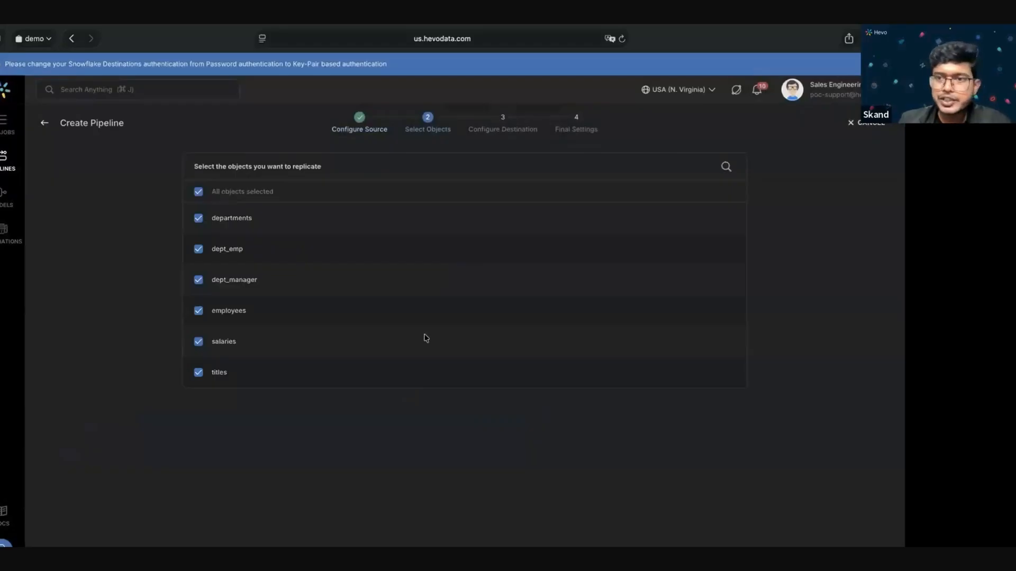
Select all source objects for replication, keep Full Load as their query mode, and continue to the destination selection
click(198, 192)
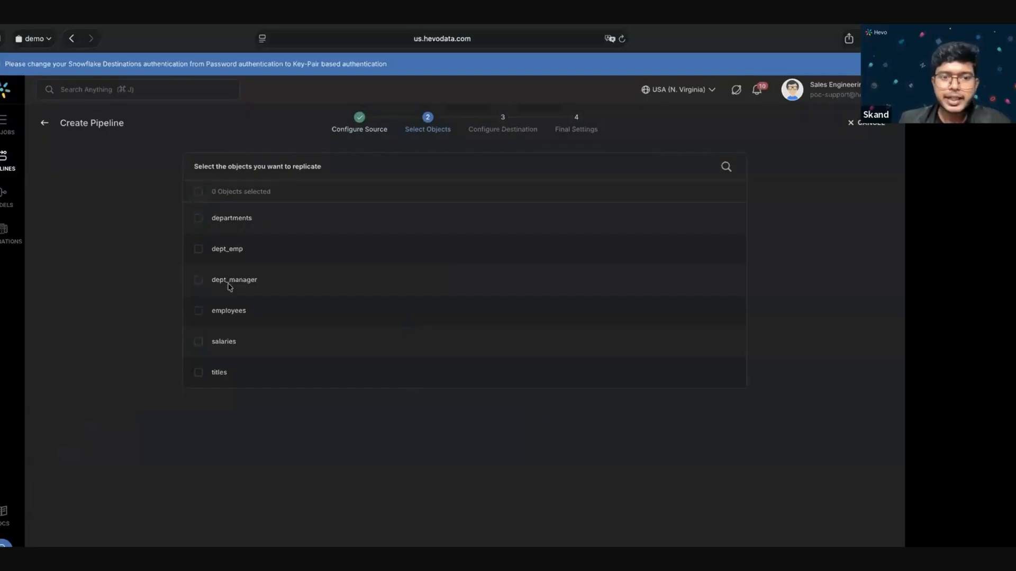
click(198, 192)
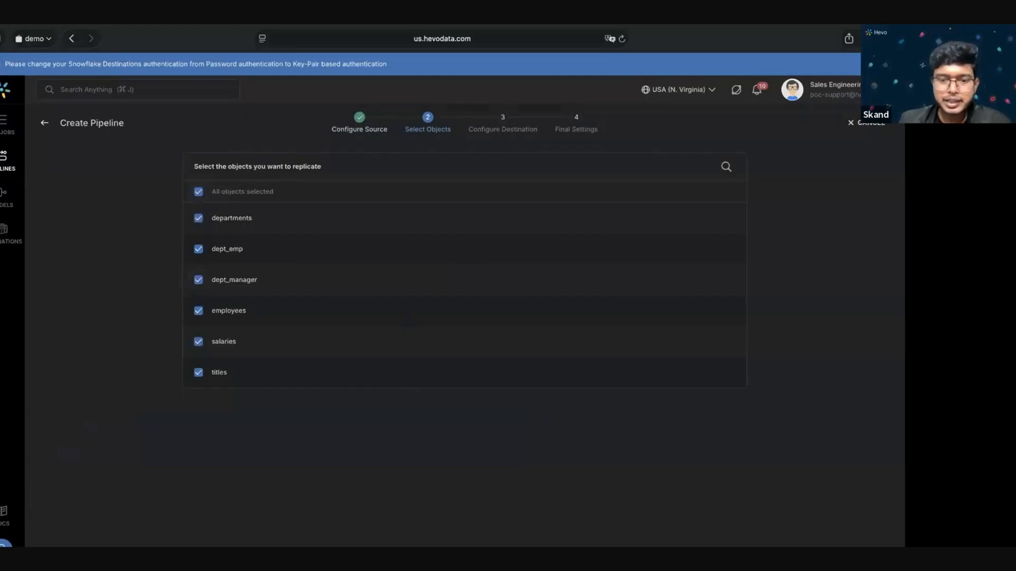
click(537, 546)
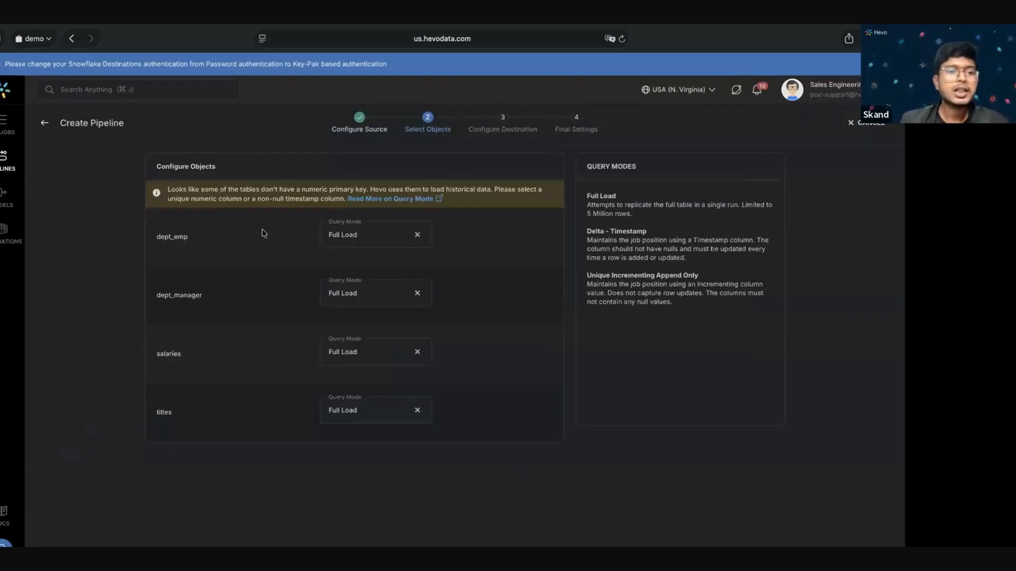
click(348, 238)
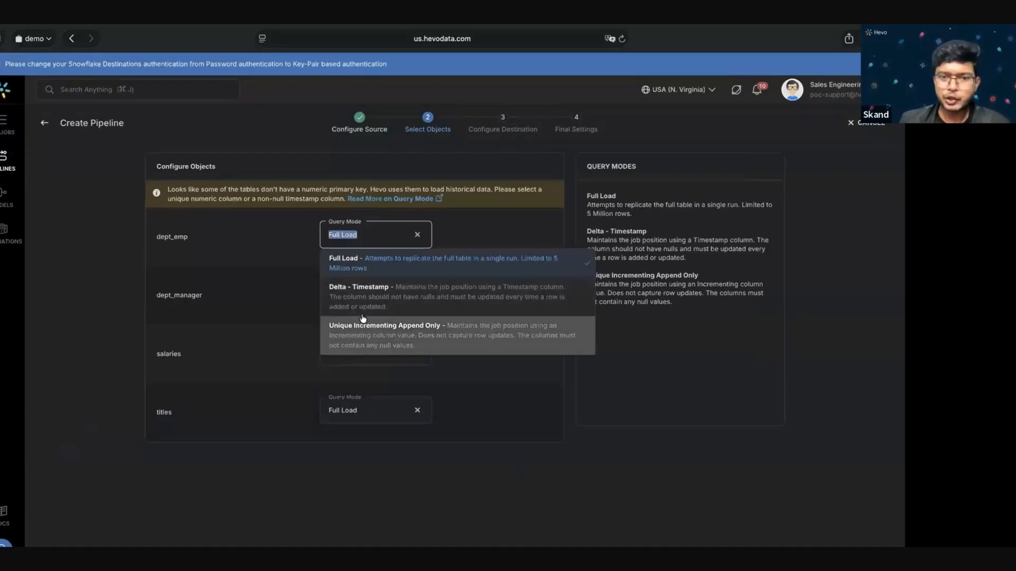
click(287, 328)
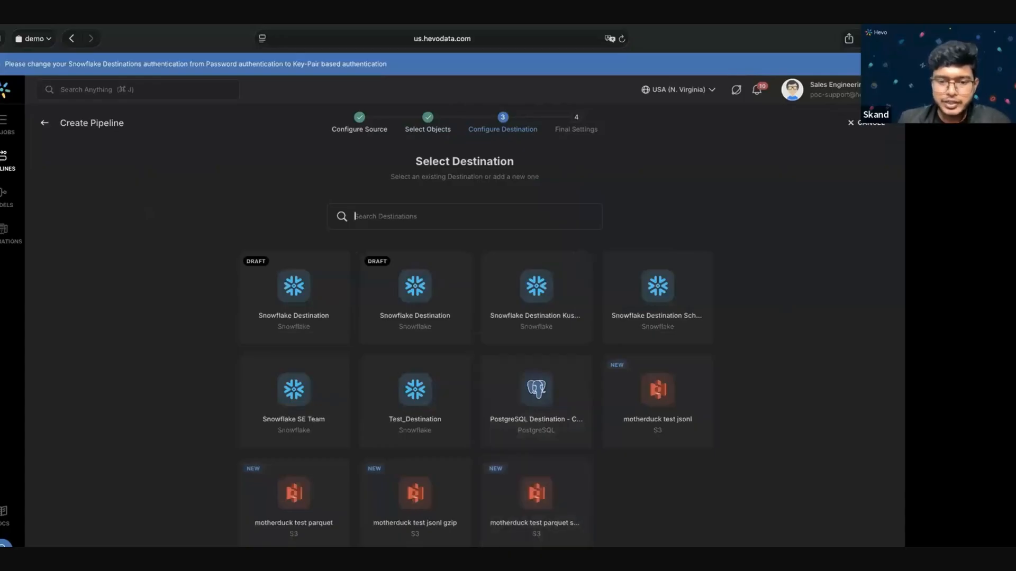
Examine the connection fields for adding a new Snowflake destination, and return to the list of existing destinations
click(508, 547)
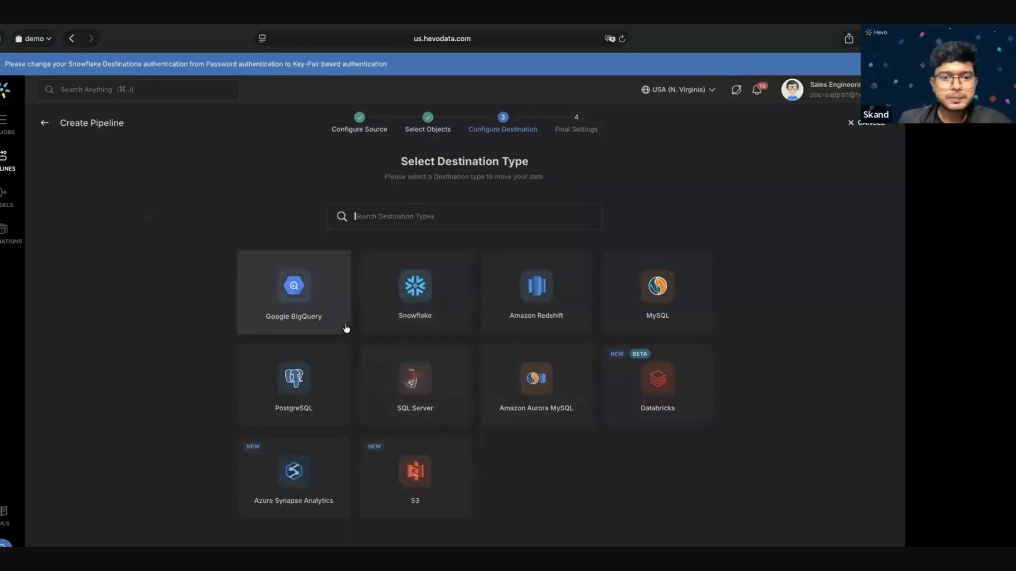
click(429, 301)
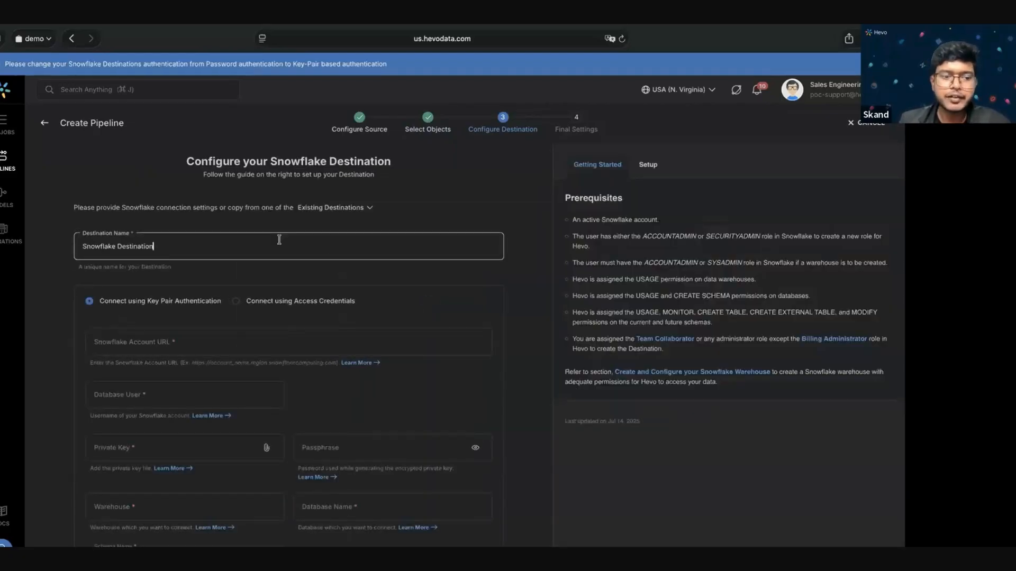
scroll(279, 341, down, 3)
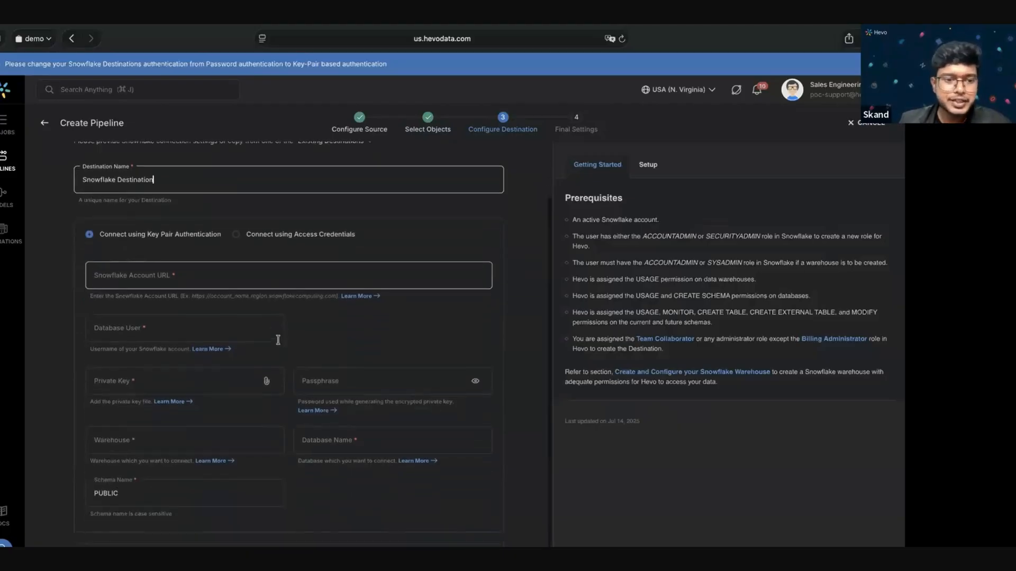
scroll(278, 344, up, 3)
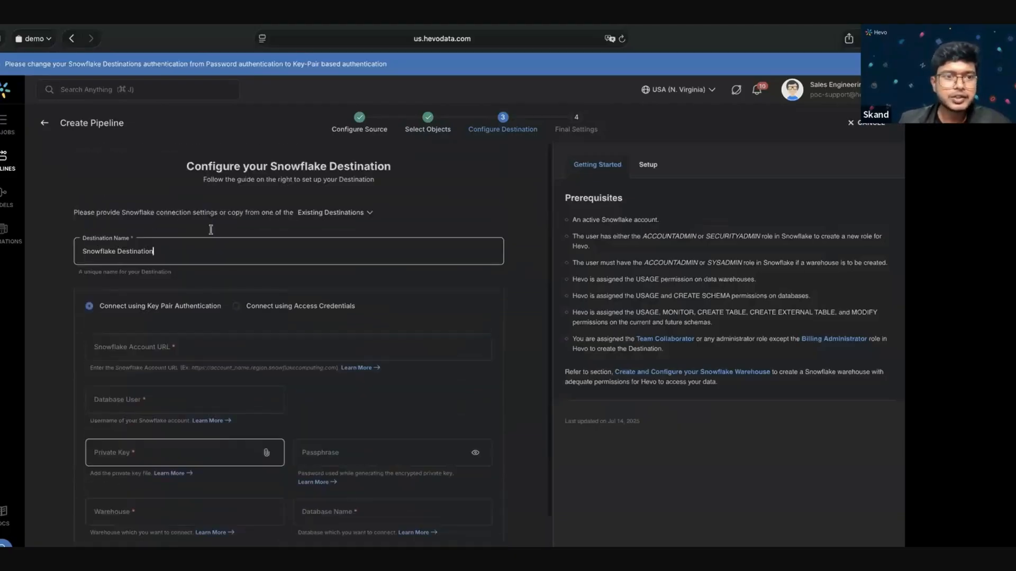
click(44, 124)
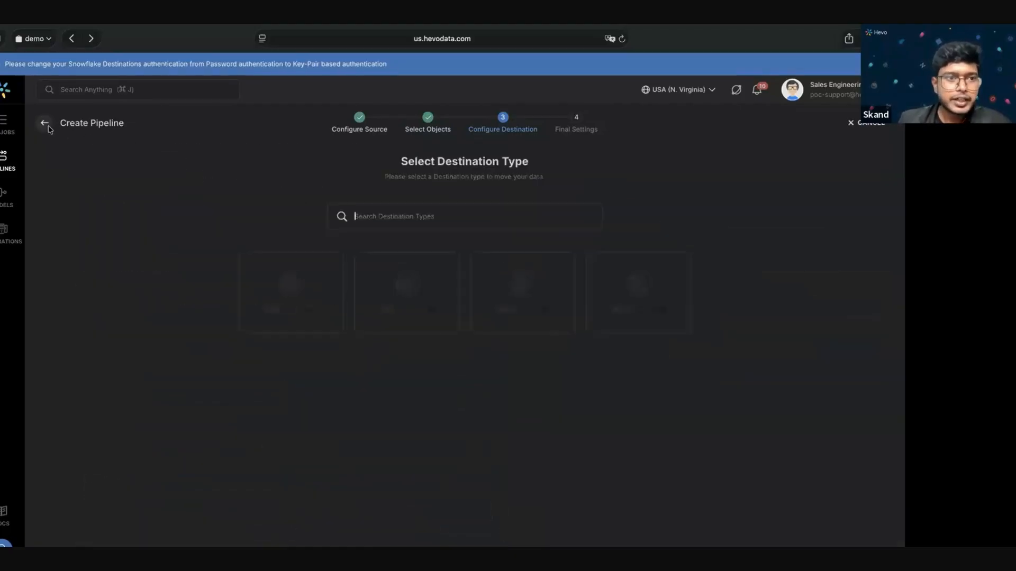
click(45, 125)
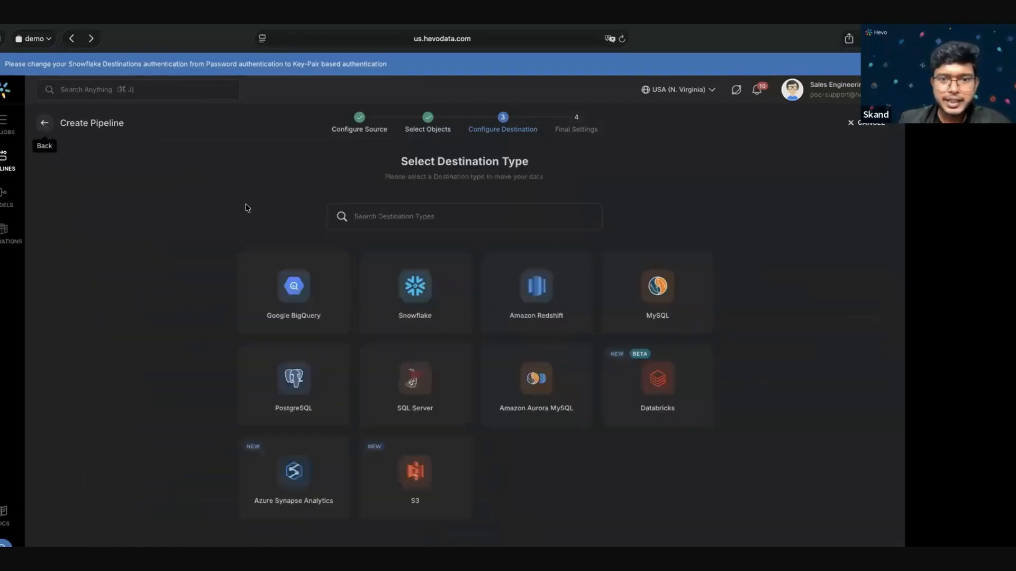
Search the existing destinations for "se" and use Snowflake SE Team as the pipeline's destination
text(s)
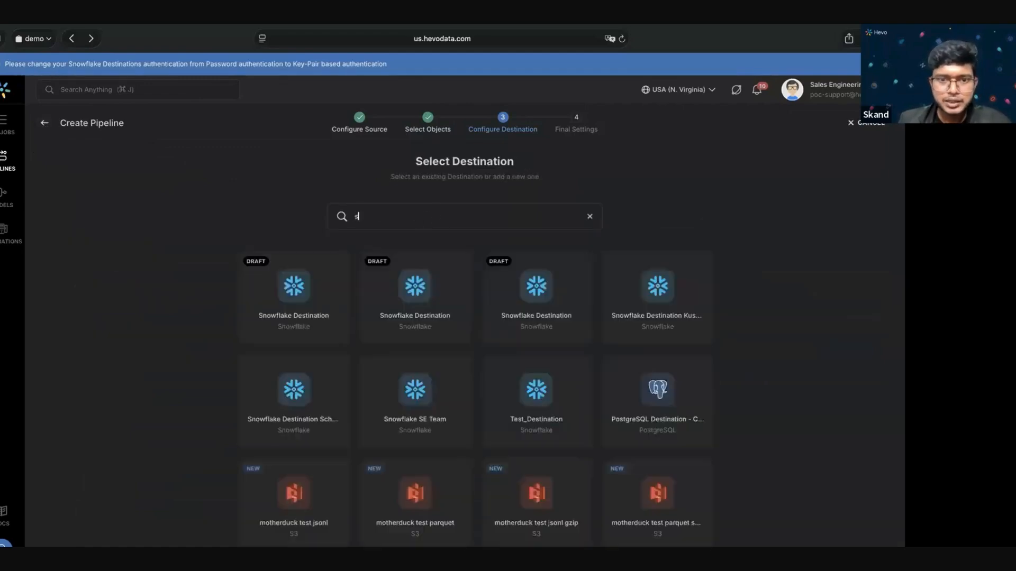
text(e)
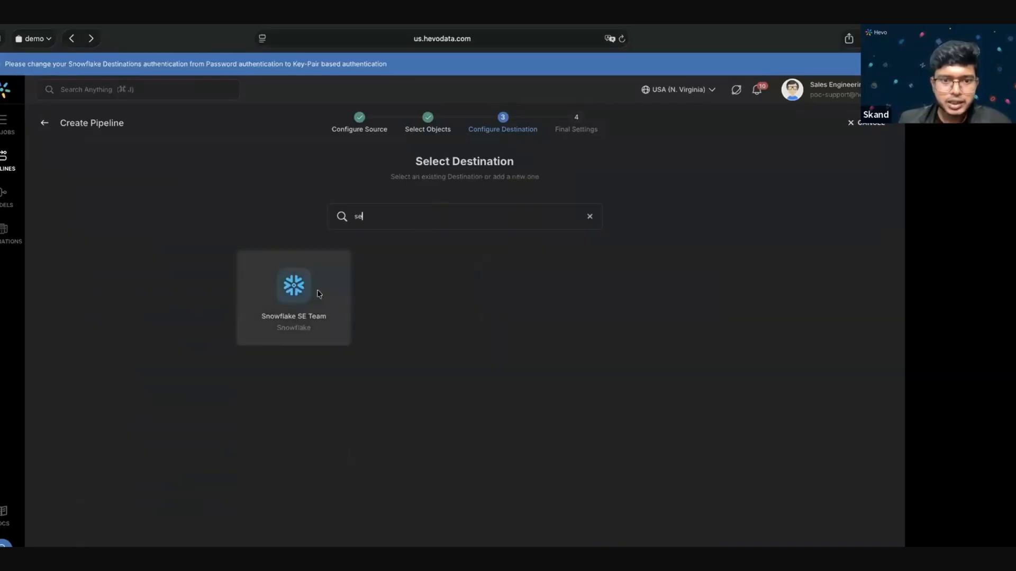
click(317, 292)
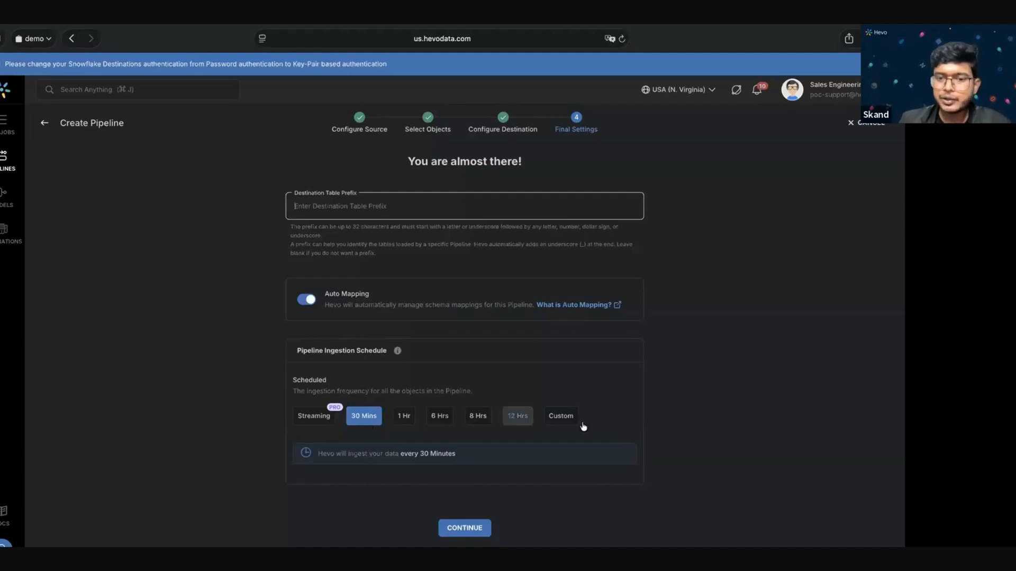
click(560, 422)
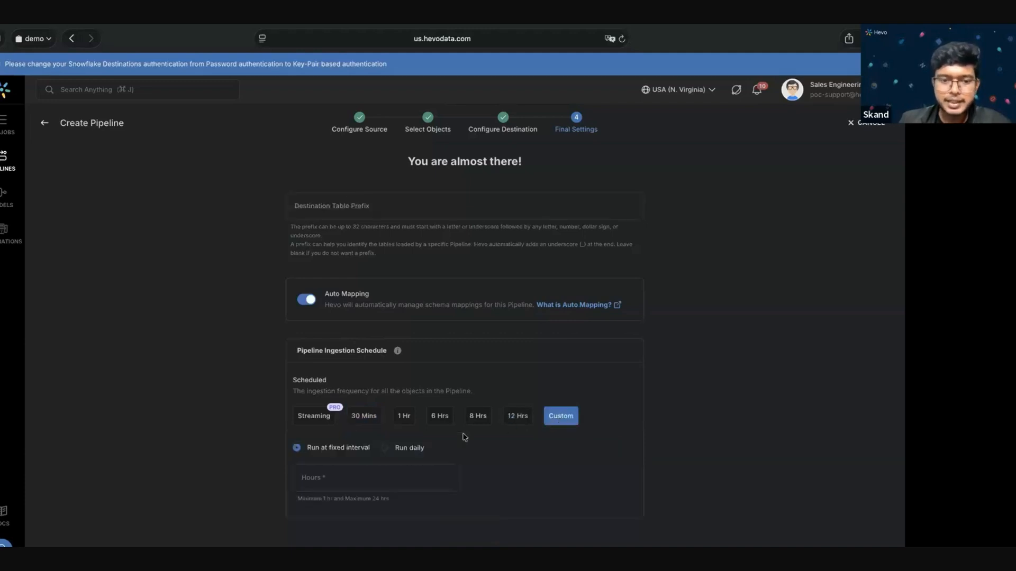
click(331, 471)
click(385, 449)
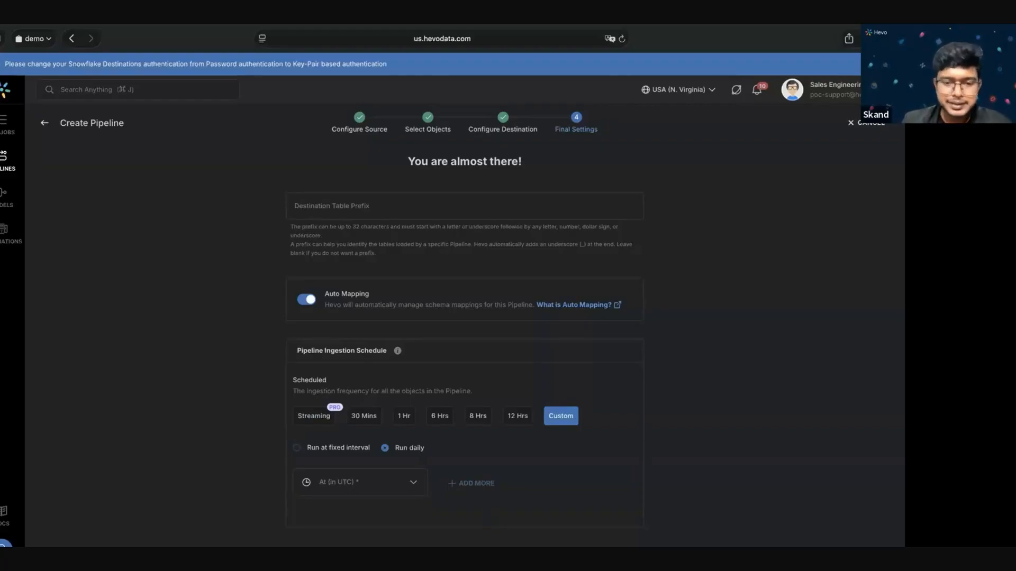
Set the pipeline ingestion schedule to 30 Mins and finish creating the pipeline
click(364, 416)
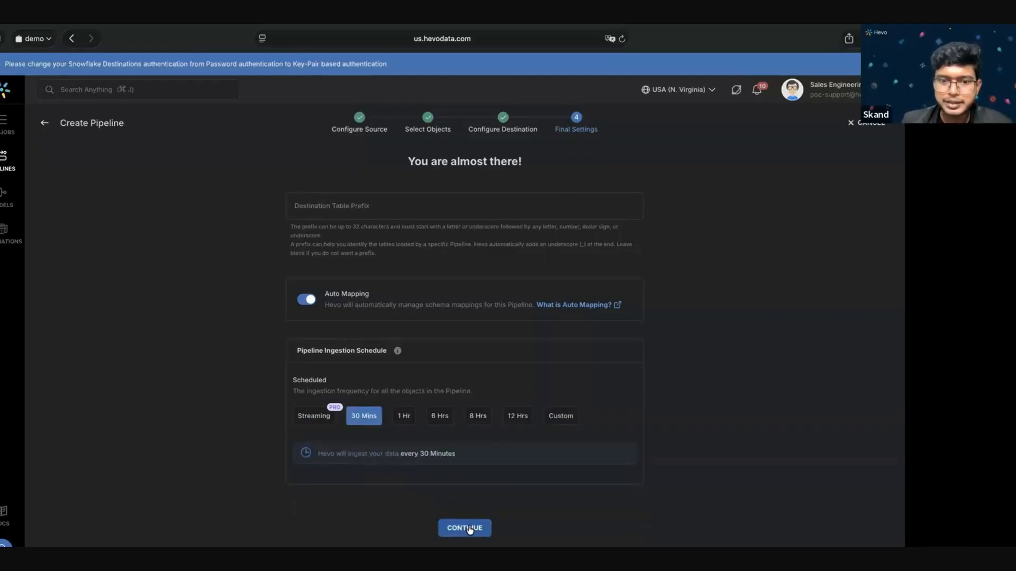
click(469, 528)
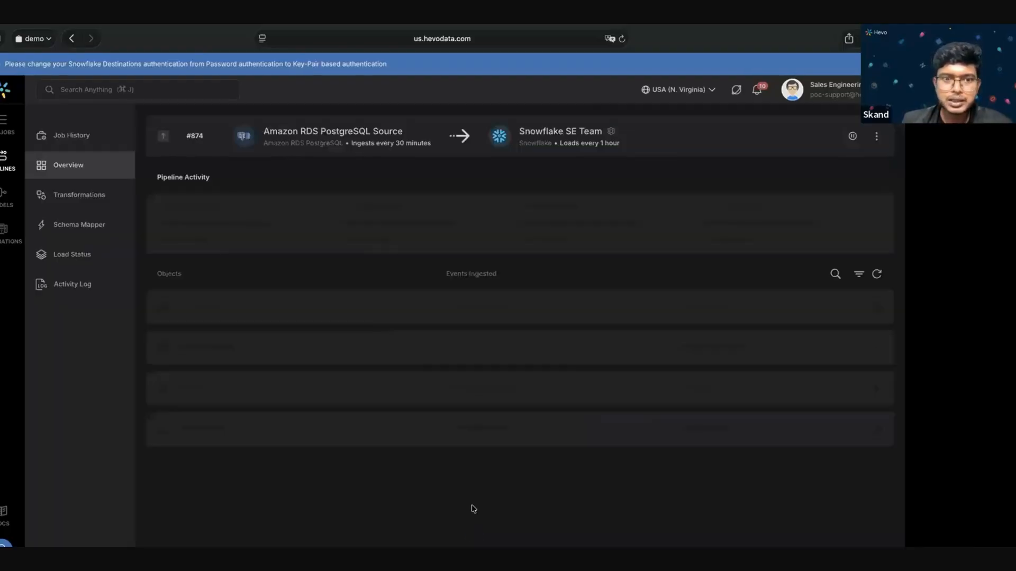